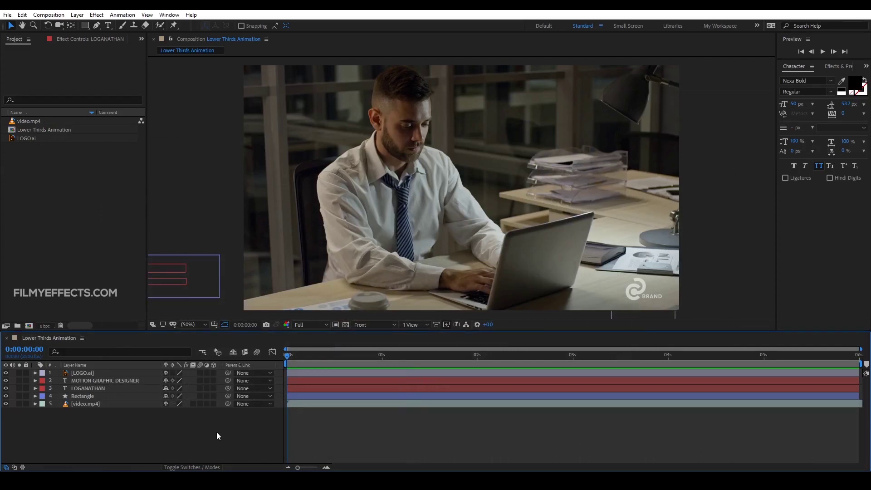
Preview the Lower Thirds Animation composition twice, stopping the second playback partway through
key(space)
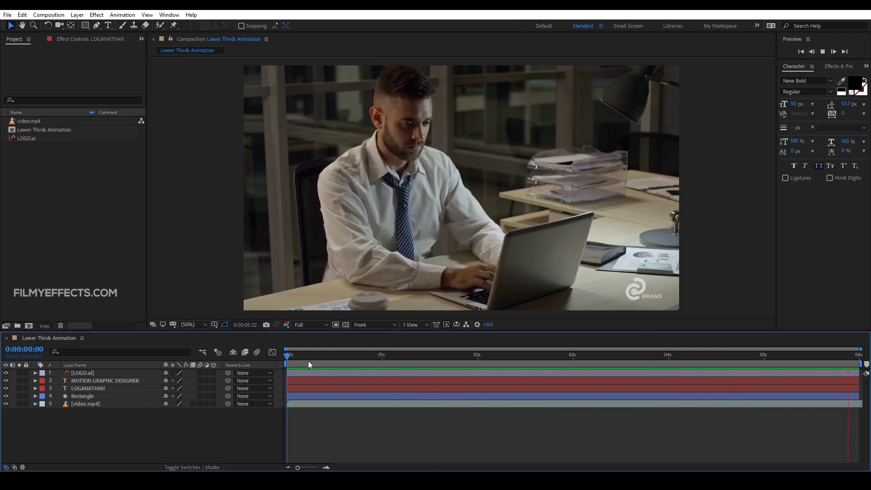
key(space)
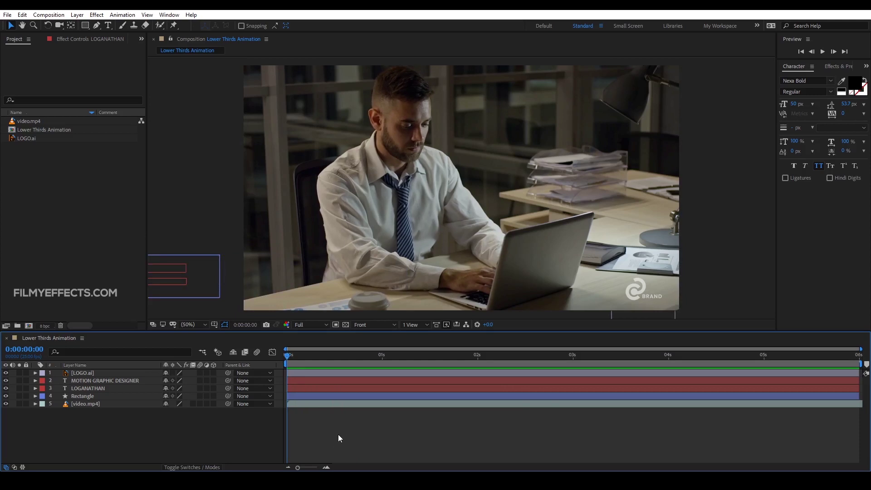
key(space)
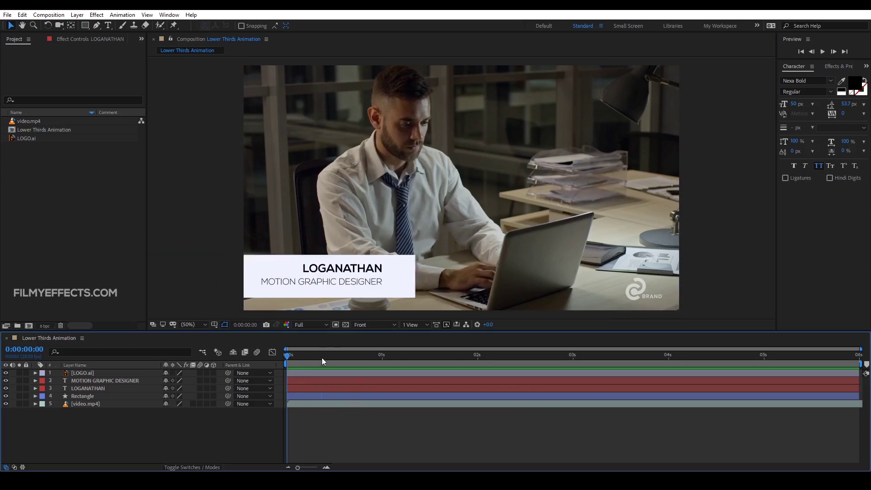
click(310, 356)
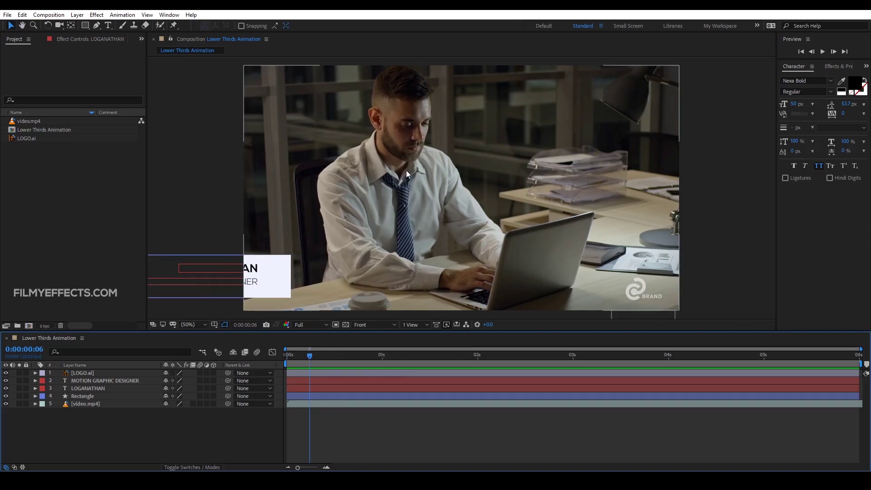
Open video.mp4 in the Layer viewer, play it, then return to the composition at 0:00:01:12
double_click(401, 205)
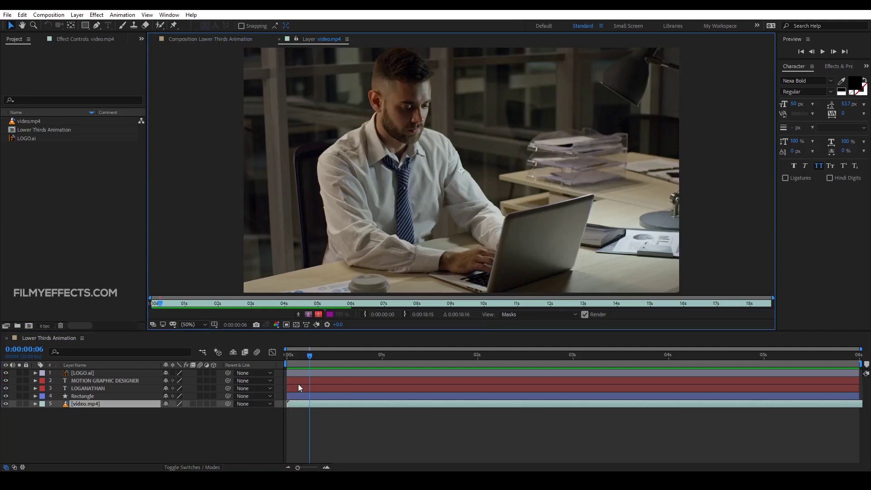
click(823, 51)
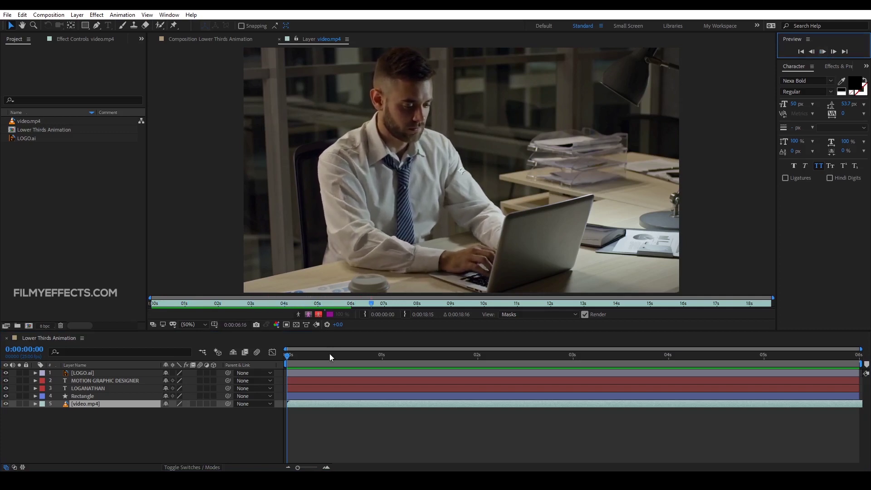
click(318, 356)
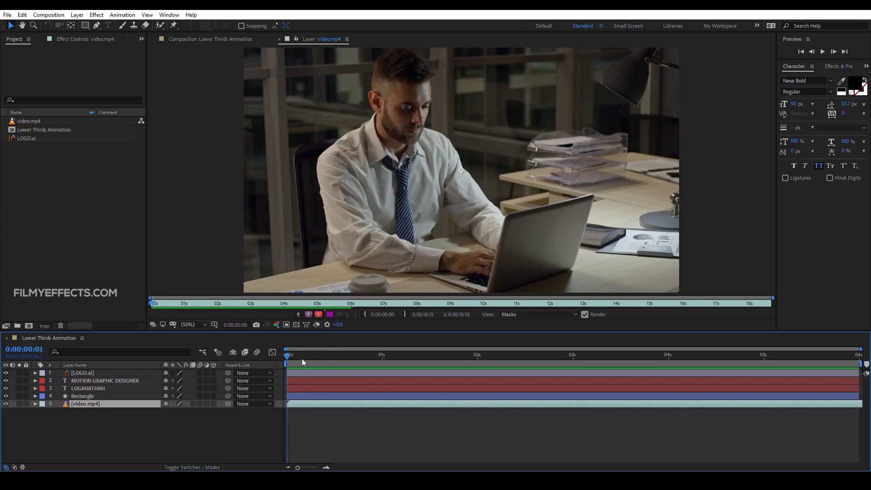
drag(287, 356, 427, 362)
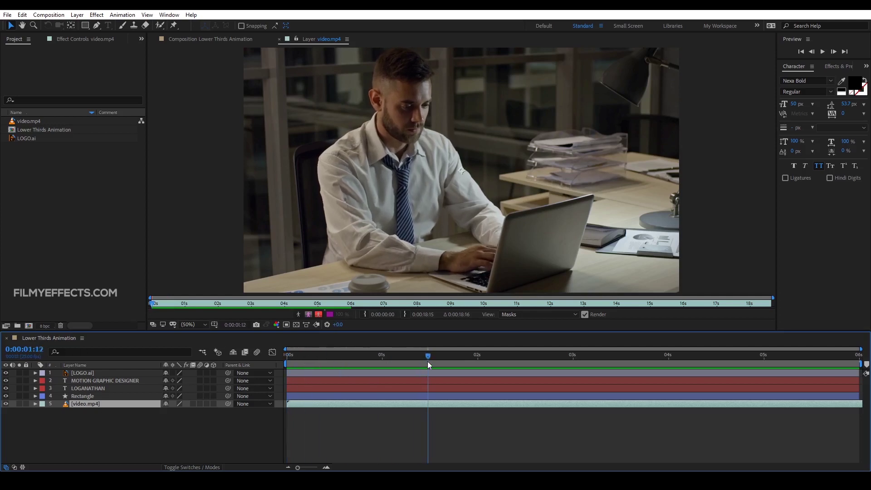
click(184, 40)
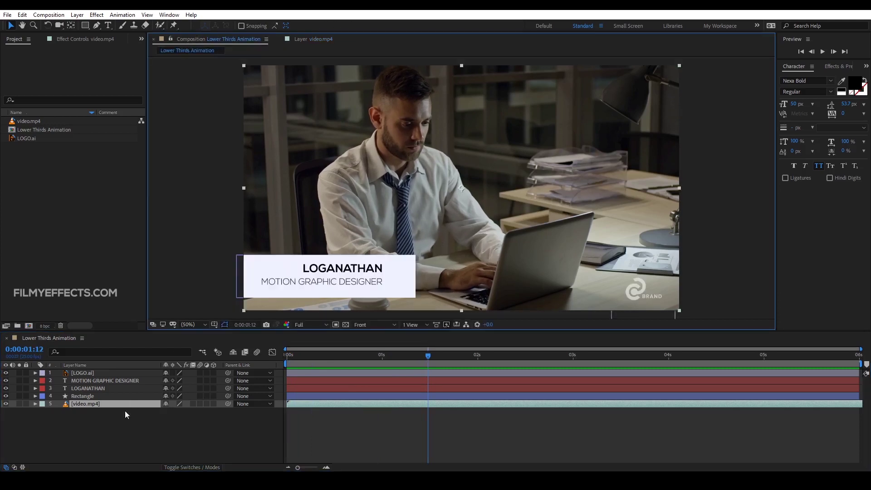
Rewind the composition to its start, preview it, and select video.mp4 in the Project panel
drag(393, 353, 275, 346)
key(space)
key(space)
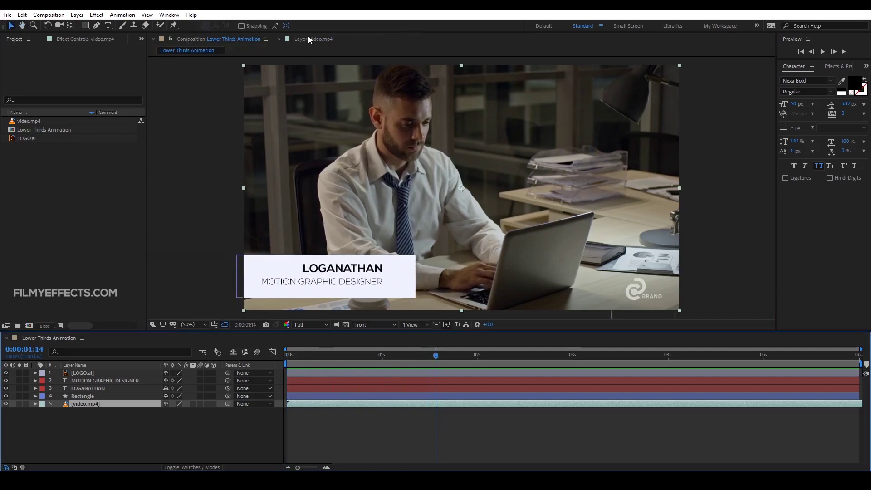
click(31, 122)
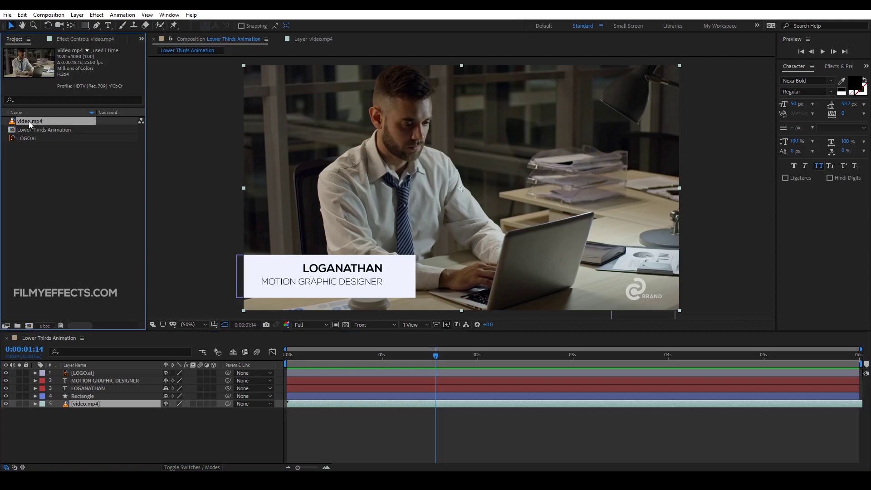
View the raw video.mp4 footage from 0:00:00:15, then close the Footage and Layer tabs
double_click(28, 121)
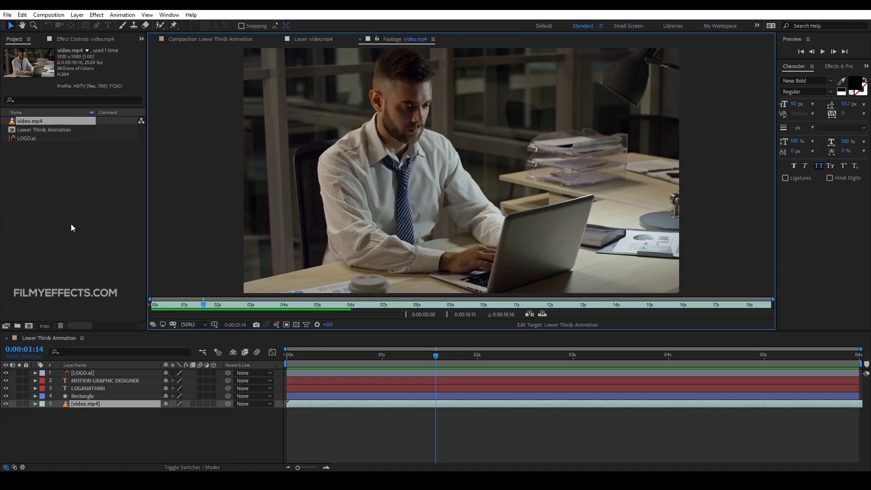
drag(173, 304, 130, 304)
key(space)
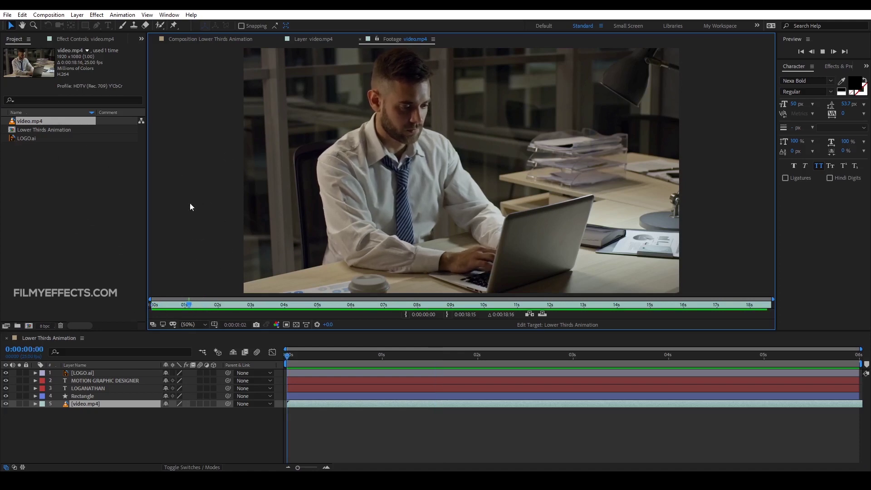
click(359, 40)
click(278, 39)
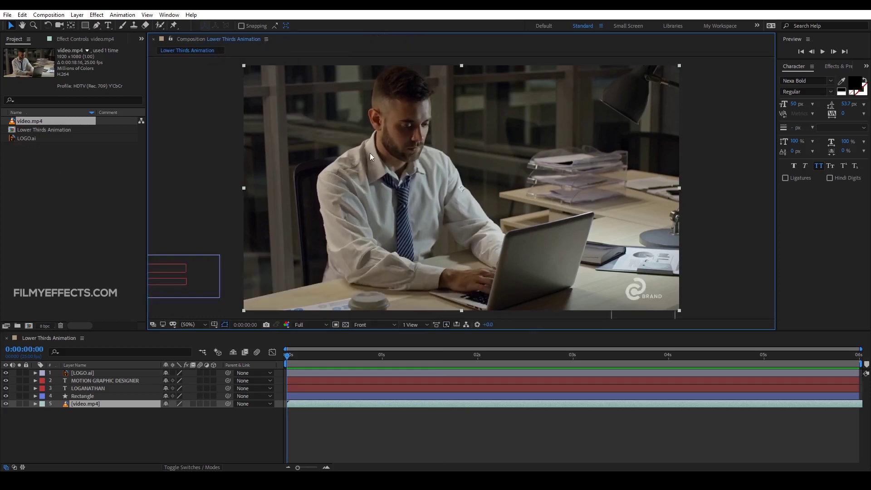
At 0:00:01:01, select the name text layer and place the cursor in its text
double_click(396, 229)
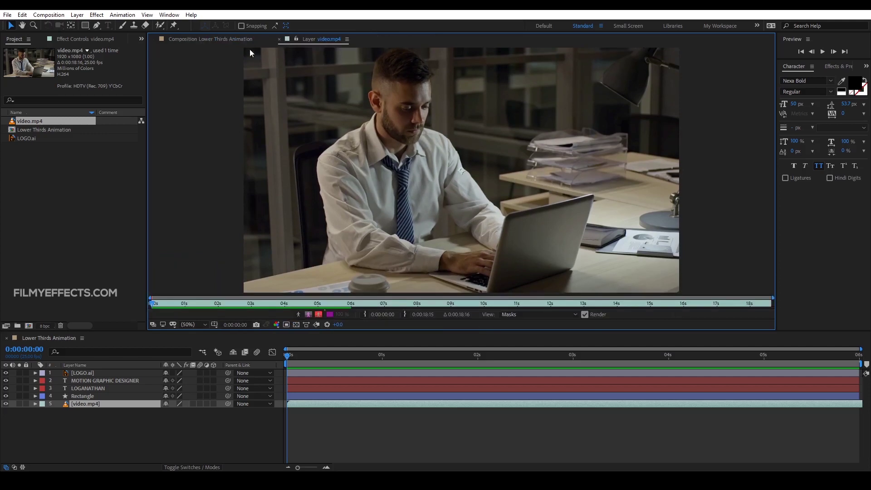
click(279, 39)
drag(288, 356, 386, 356)
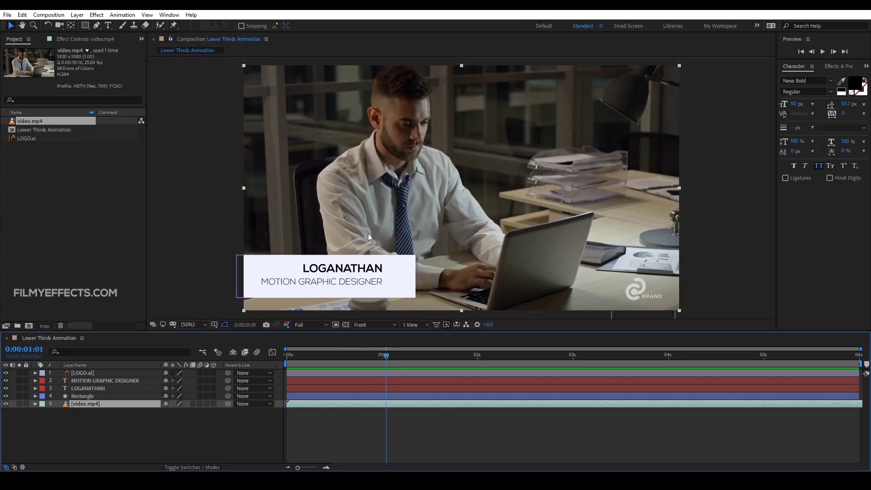
click(118, 389)
double_click(336, 269)
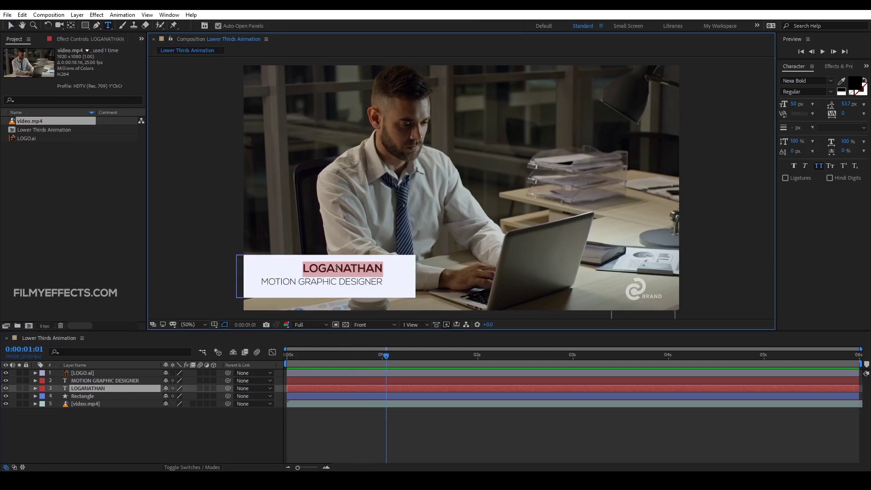
click(336, 268)
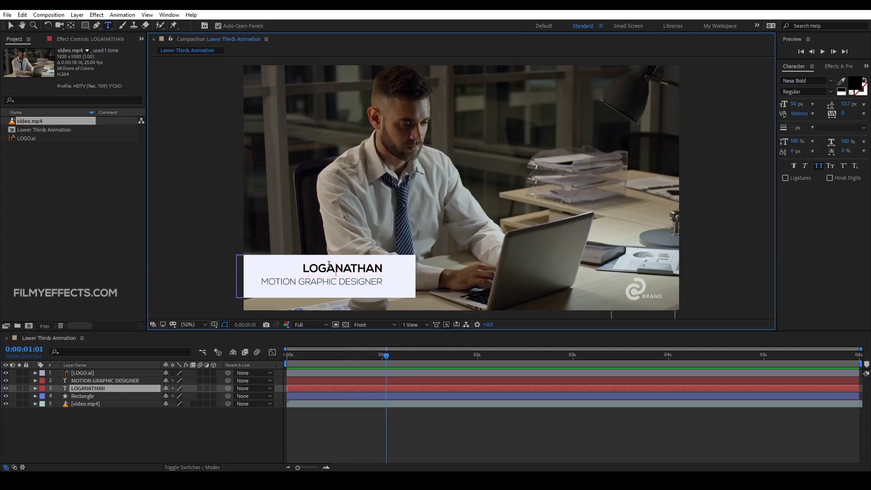
Select LOGO.ai and open the BRAND logo in its own Layer viewer with the Selection tool
click(126, 426)
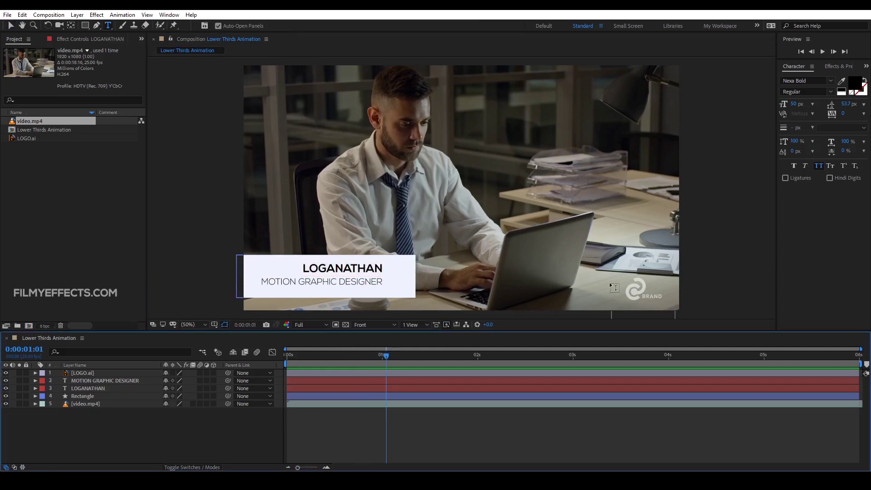
click(86, 373)
click(11, 26)
double_click(640, 290)
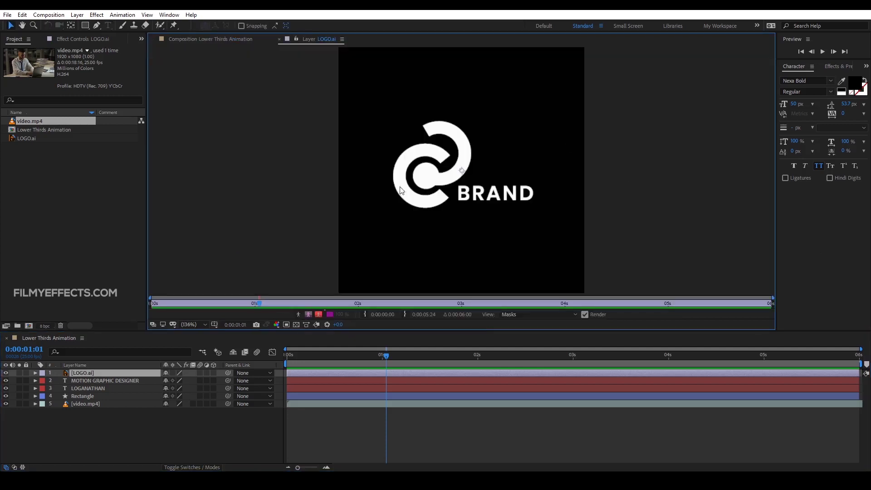
Close the LOGO.ai layer viewer and the Lower Thirds Animation composition viewer
click(227, 39)
click(279, 39)
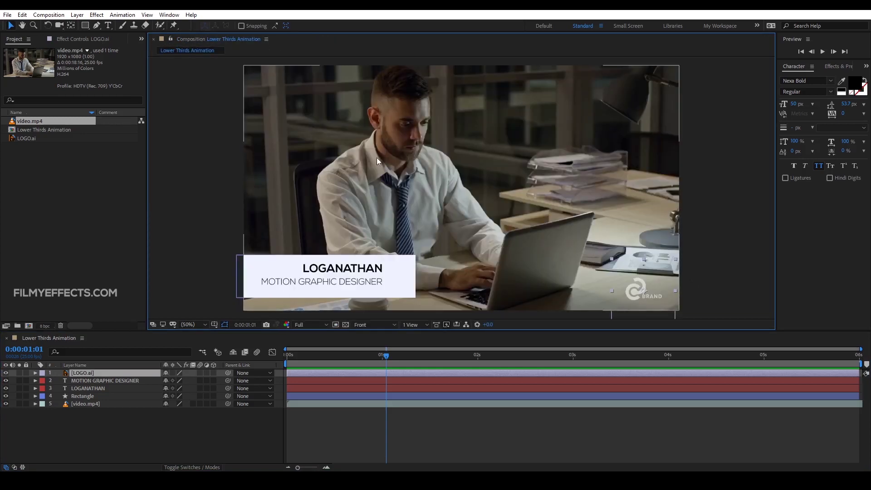
click(154, 39)
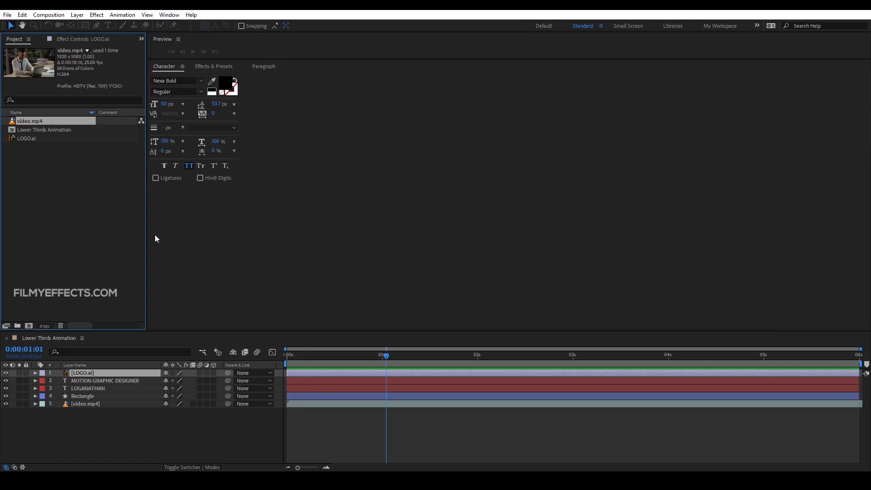
Reopen the viewer via Window > Composition: Lower Thirds Animation and scrub the lower-third animation
click(170, 15)
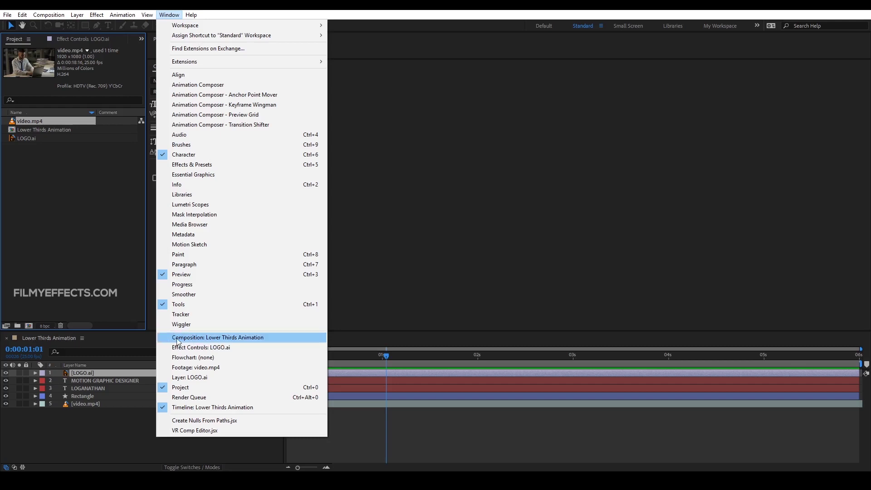
click(217, 341)
drag(330, 361, 290, 363)
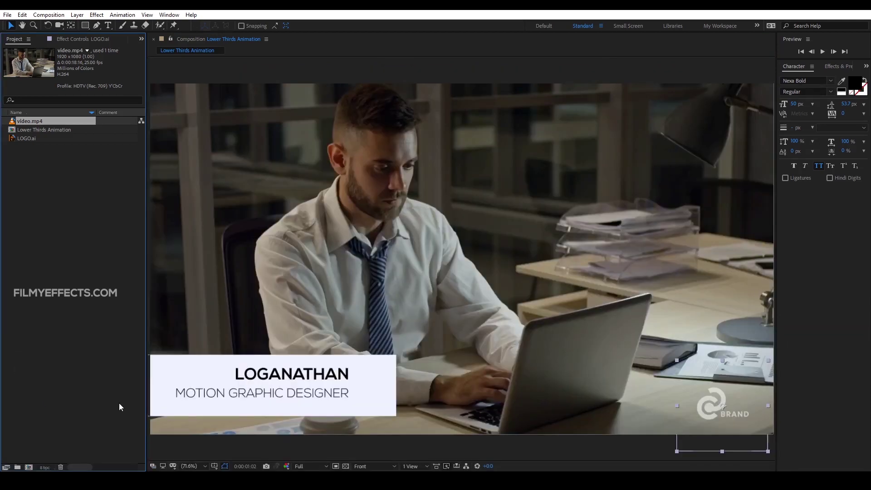
Open Lower Thirds Animation from the Project panel into the Timeline panel
click(85, 231)
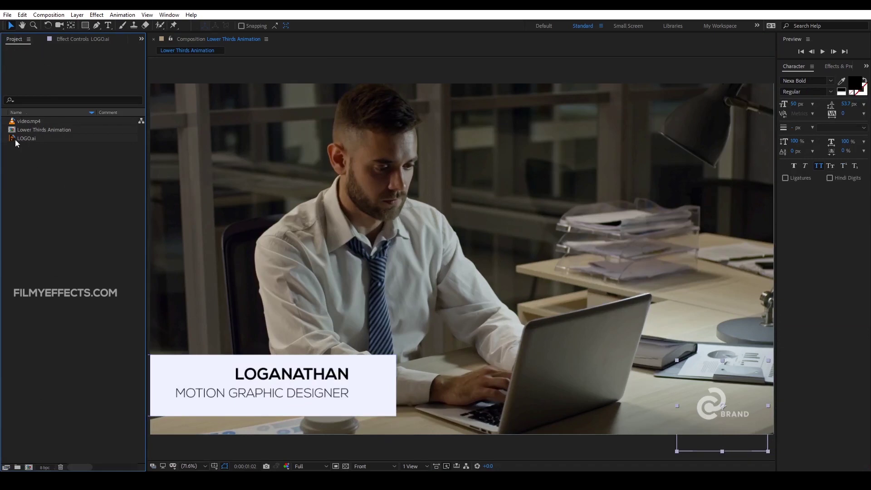
click(25, 130)
double_click(26, 129)
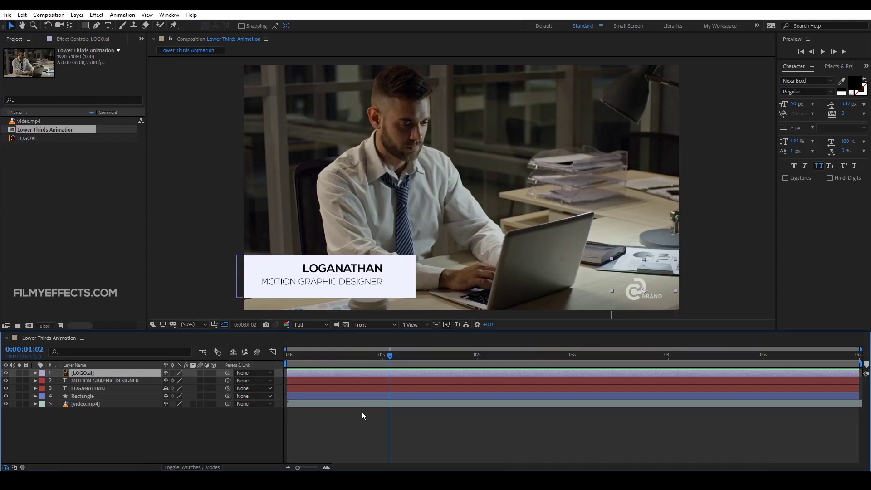
Park at 0:00:00:08 and show, then hide, the Modes and Switches timeline columns
drag(376, 355, 317, 355)
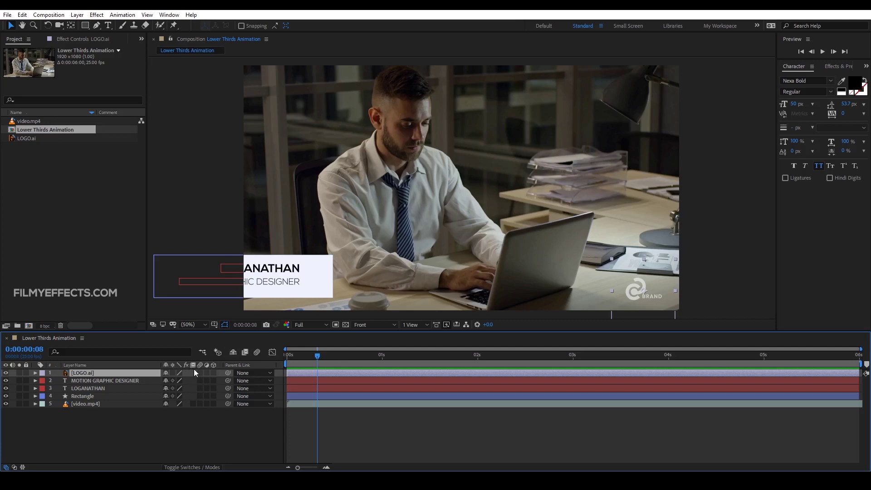
click(189, 468)
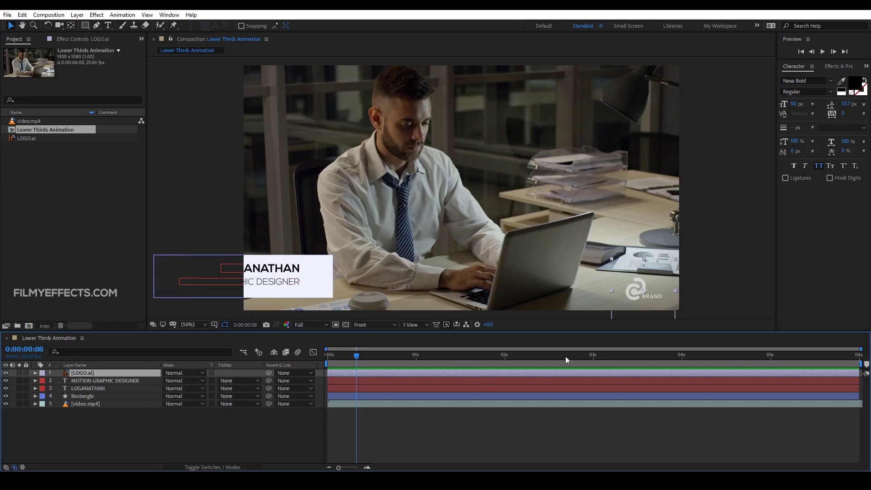
click(5, 468)
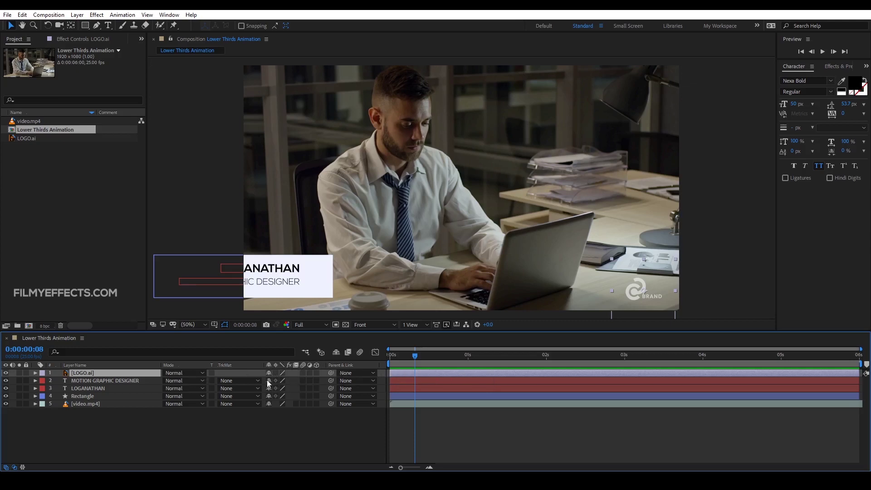
click(15, 468)
click(14, 468)
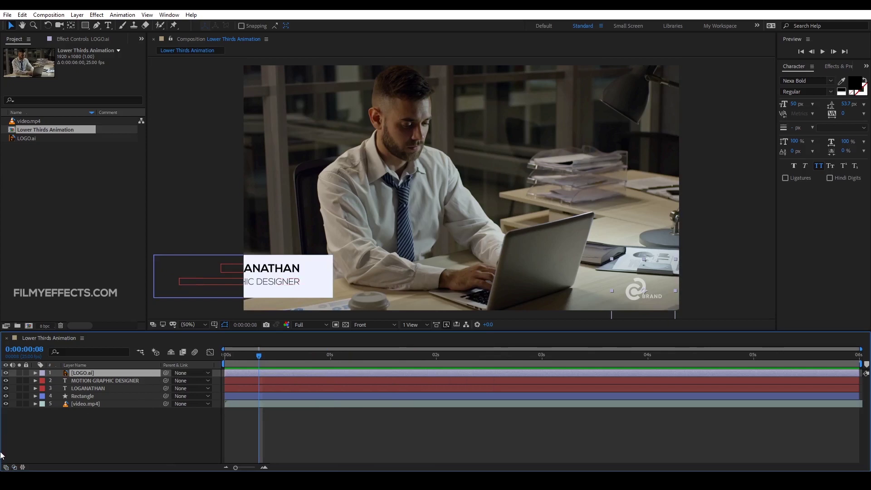
click(15, 468)
click(15, 468)
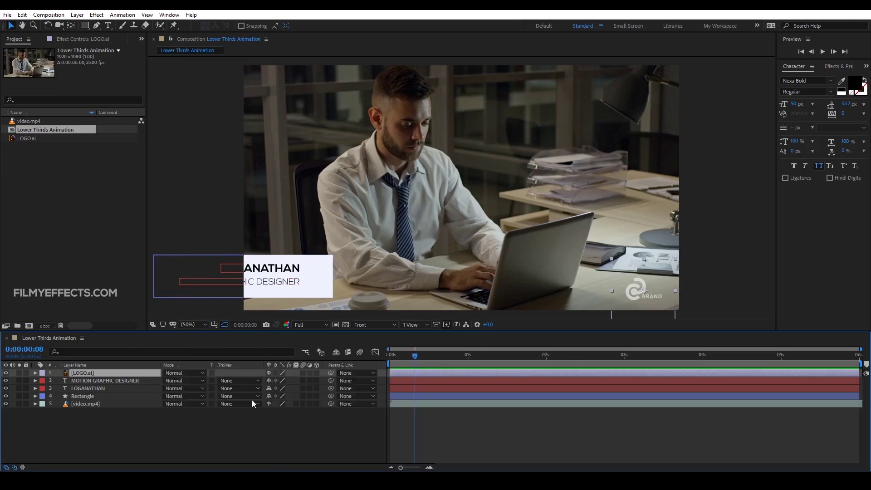
click(14, 468)
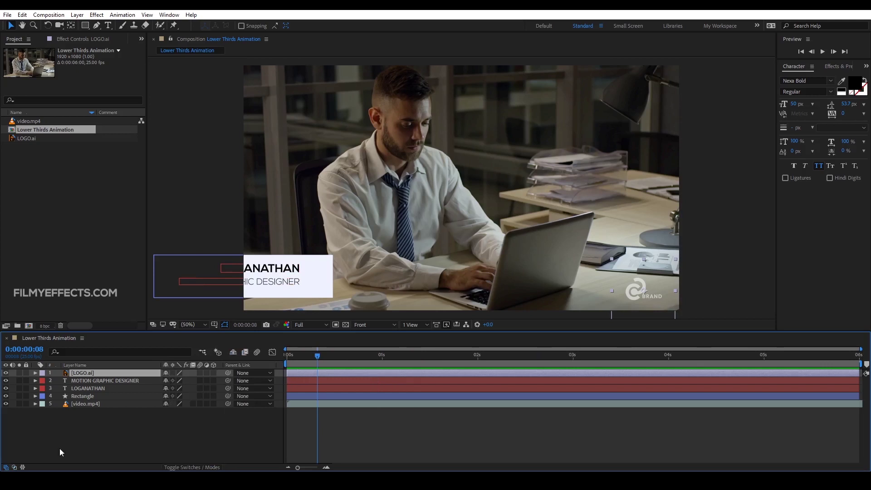
Swap Switches for Modes, then show and hide the In, Out, Duration and Stretch columns
click(176, 468)
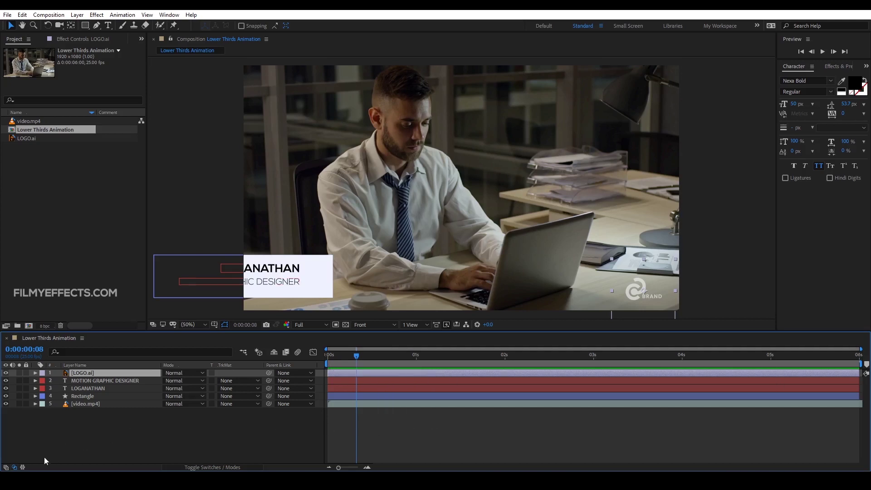
click(15, 466)
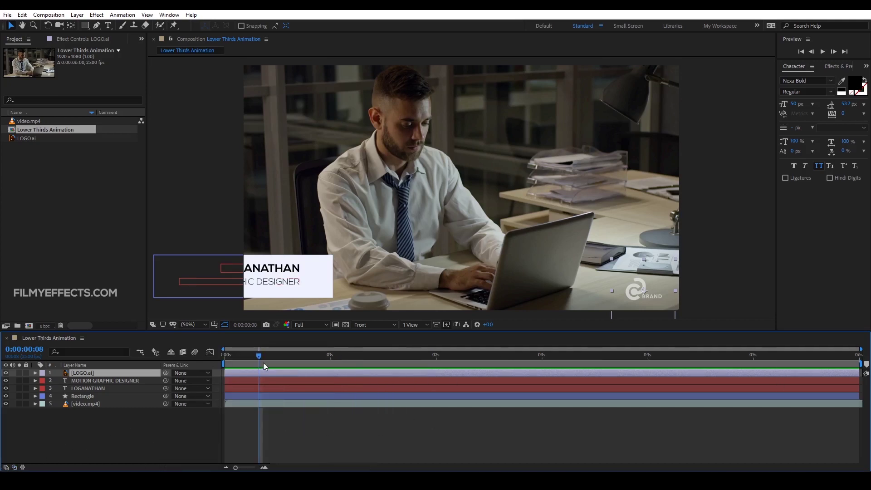
click(5, 468)
click(14, 468)
click(23, 468)
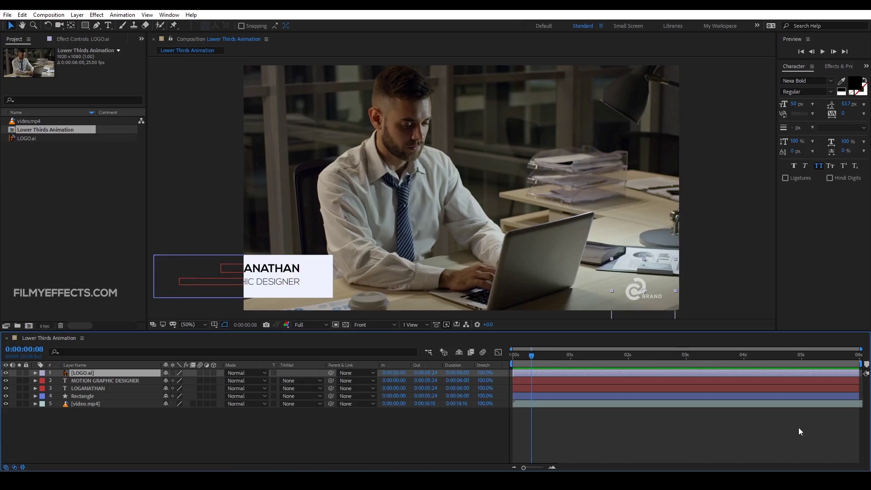
click(23, 468)
Hide the Modes columns and toggle back to the layer switches columns
click(14, 468)
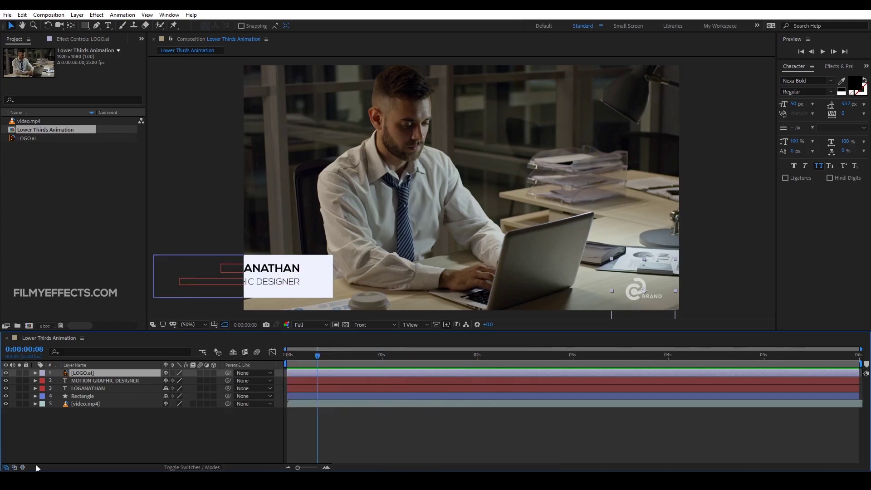
click(198, 468)
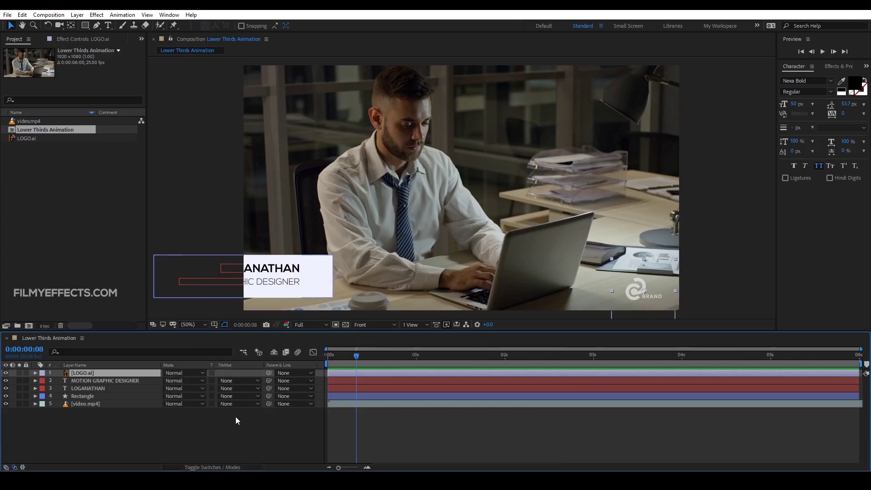
click(203, 467)
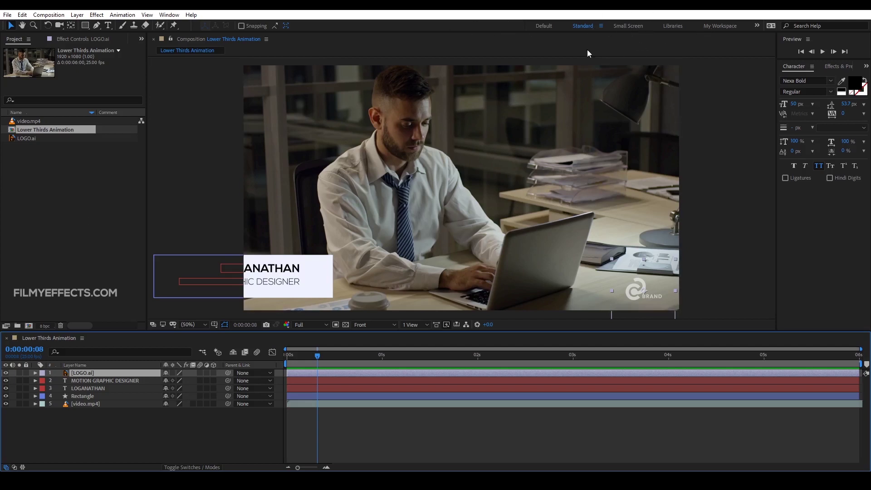
click(757, 26)
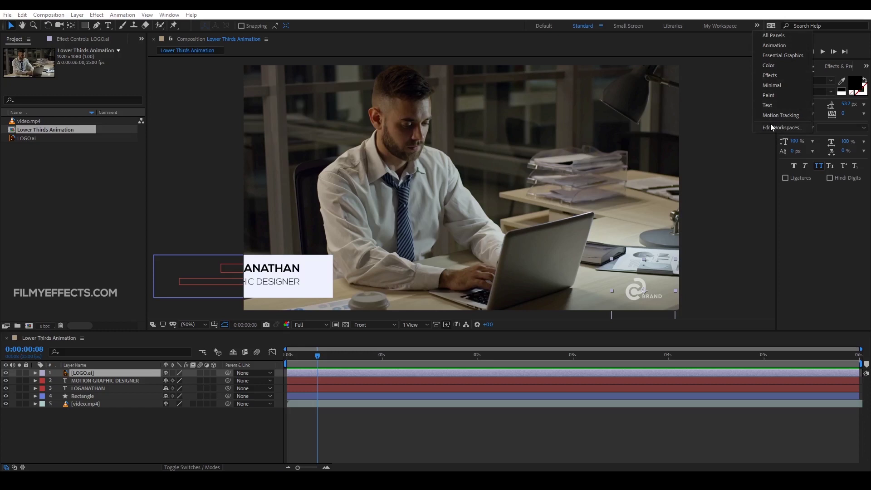
Dismiss the workspace list, return to 0:00:00:00, and deselect the LOGO.ai layer
click(793, 227)
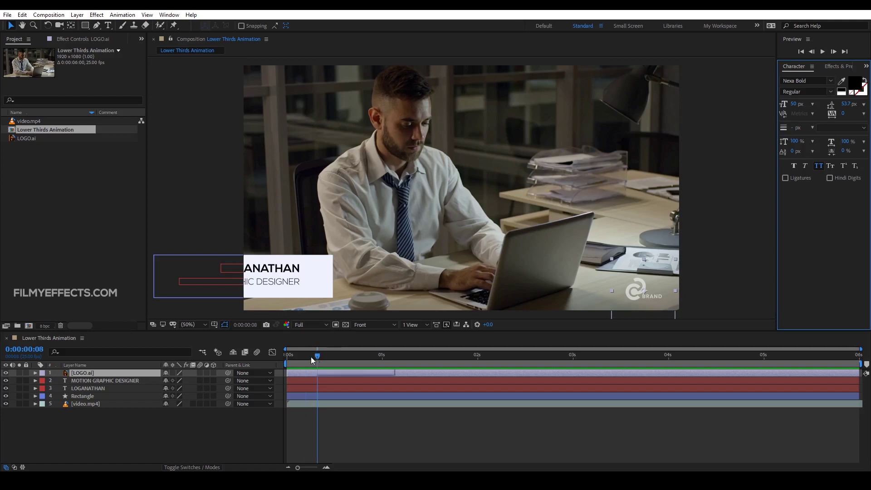
drag(311, 357, 285, 357)
click(319, 434)
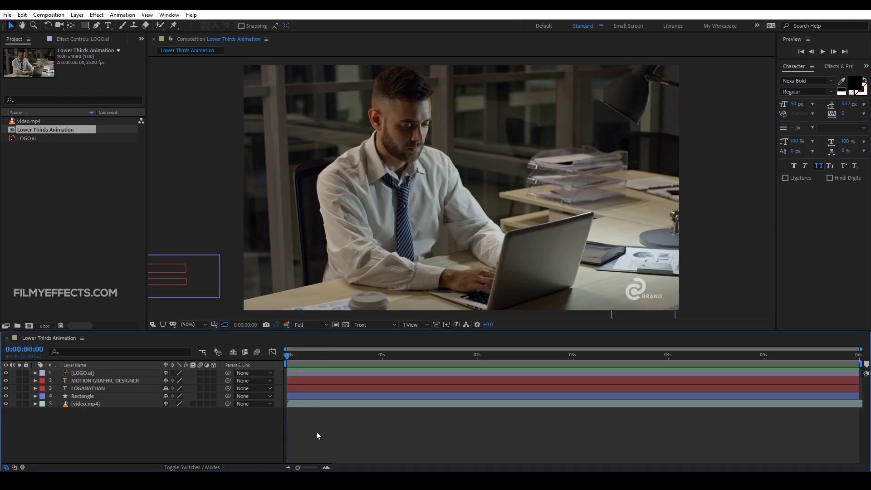